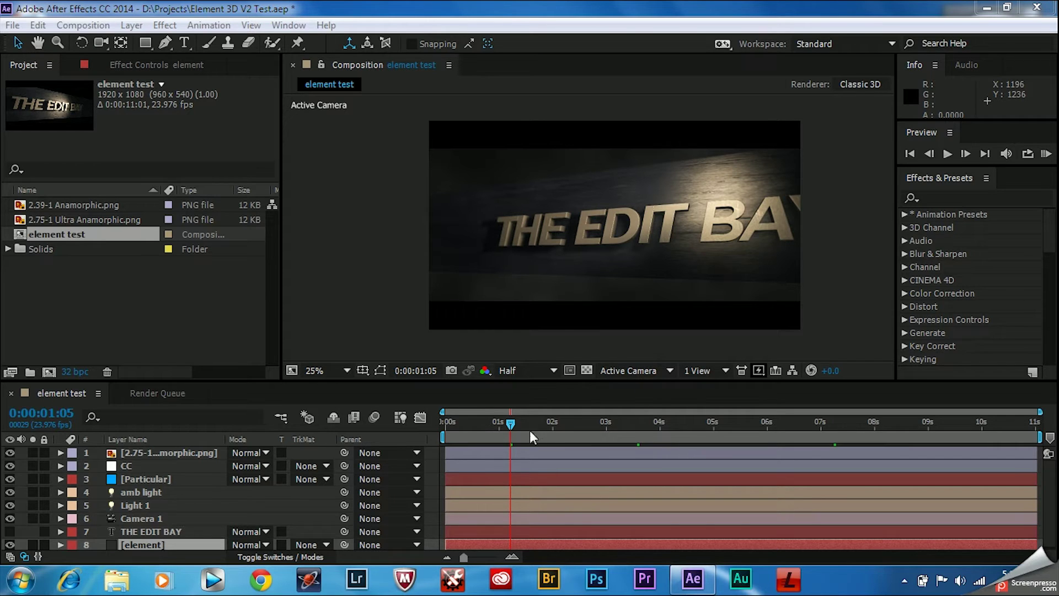
Step: Scrub ahead to about five seconds and select the Particular and Camera 1 layers
{"action": "left_click_drag", "start_coordinate": [511, 431], "coordinate": [557, 427]}
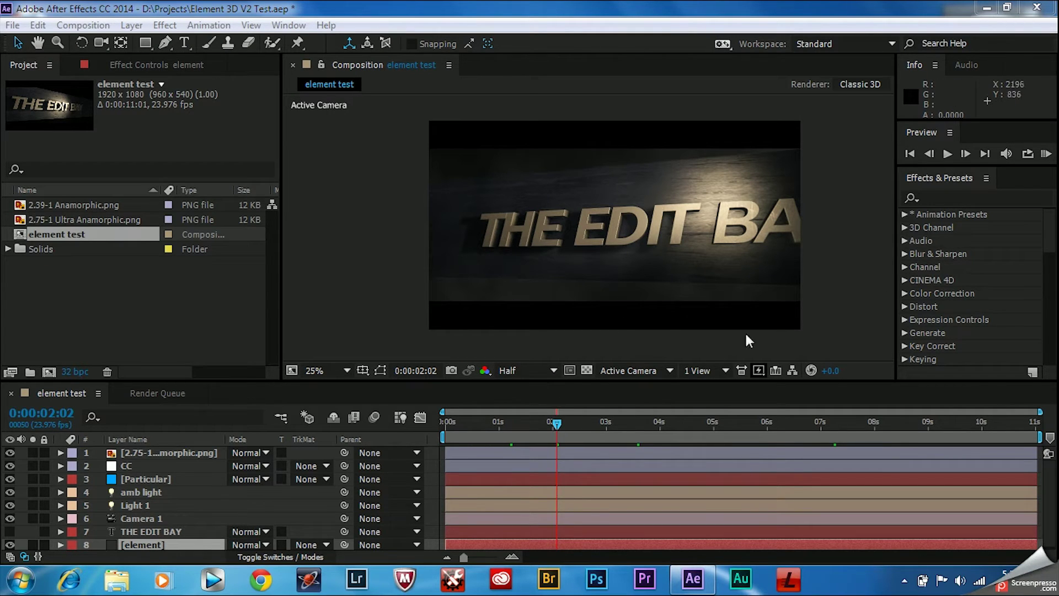
{"action": "left_click_drag", "start_coordinate": [556, 422], "coordinate": [727, 425]}
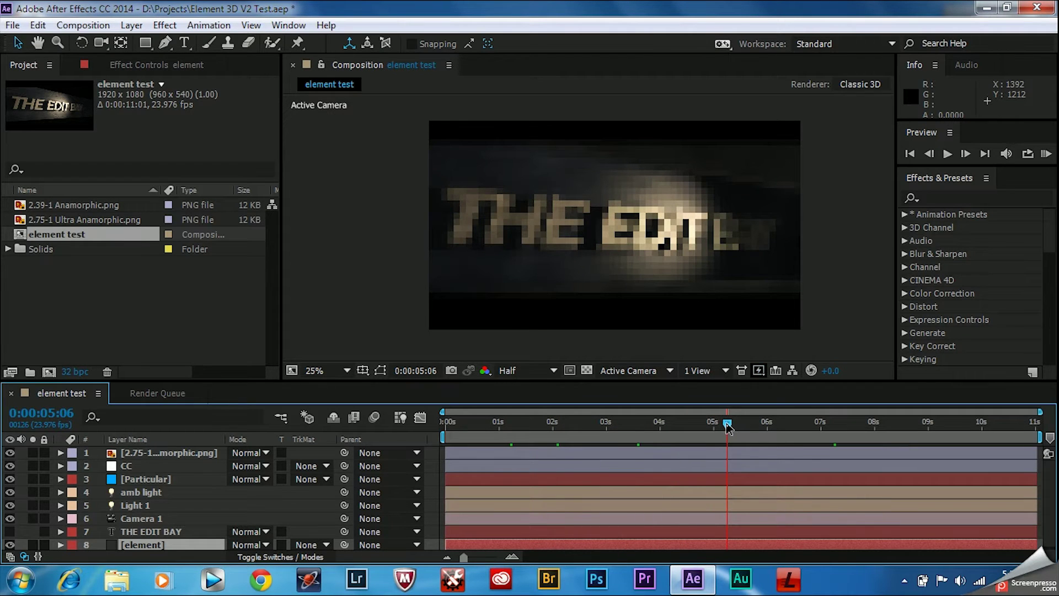
{"action": "left_click", "coordinate": [130, 481]}
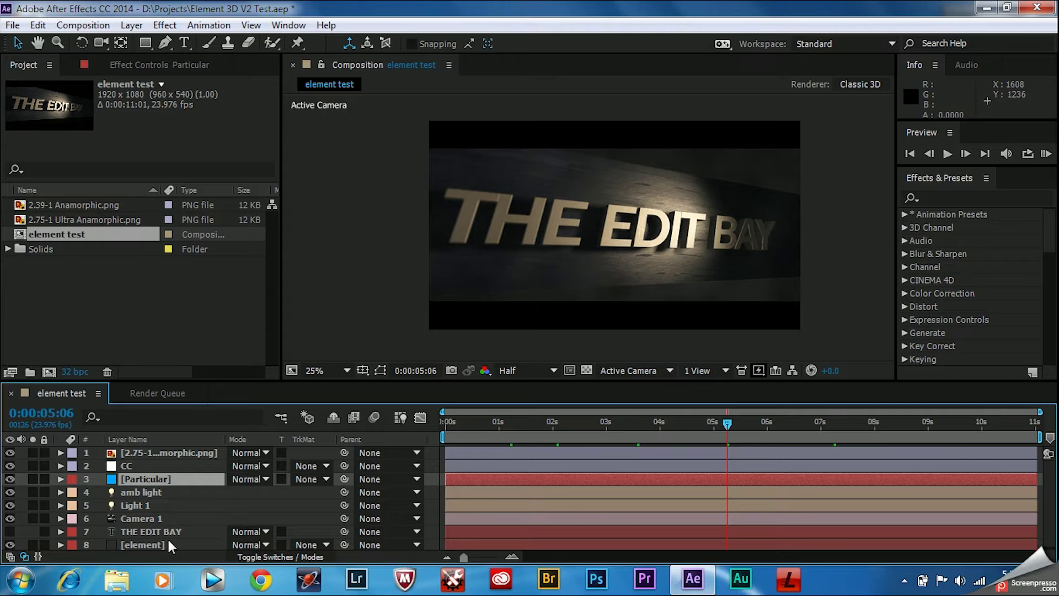
{"action": "left_click", "coordinate": [140, 520]}
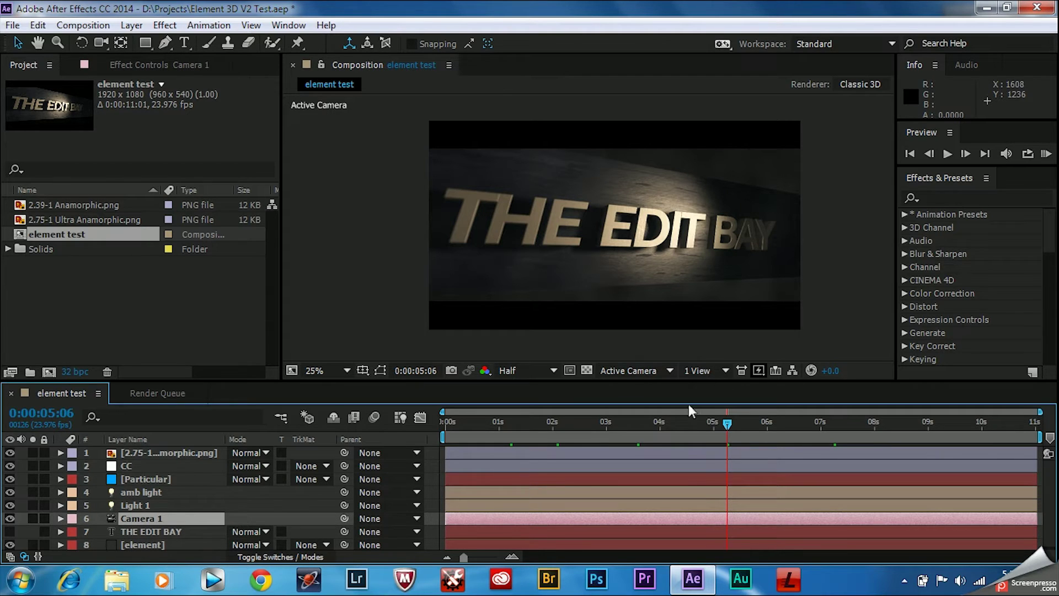
Step: Scrub back to about two seconds, then forward to the 0:00:06:18 frame
{"action": "left_click_drag", "start_coordinate": [728, 423], "coordinate": [892, 454]}
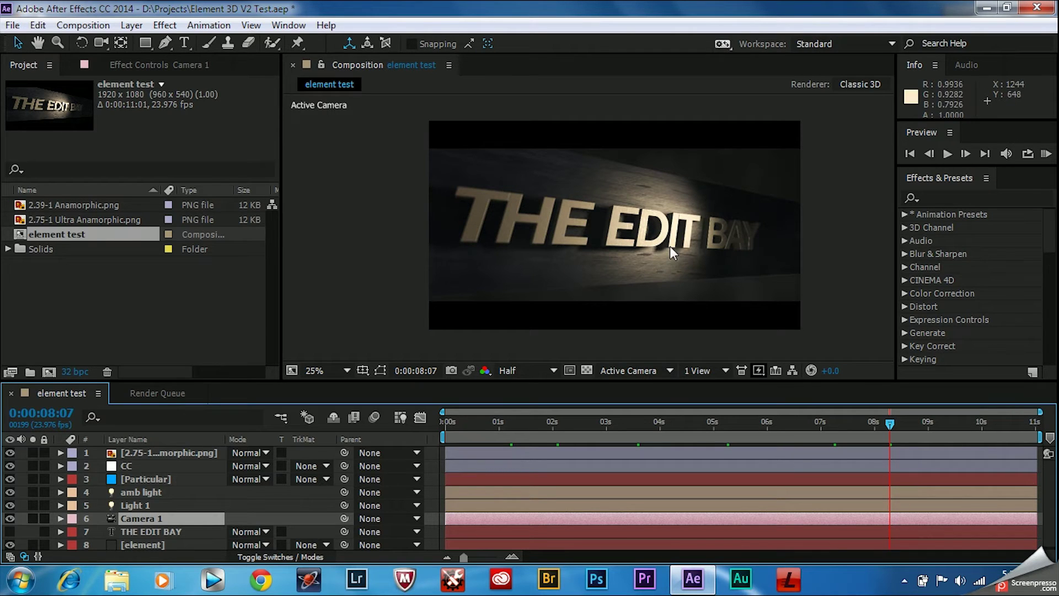
{"action": "left_click_drag", "start_coordinate": [889, 426], "coordinate": [493, 455]}
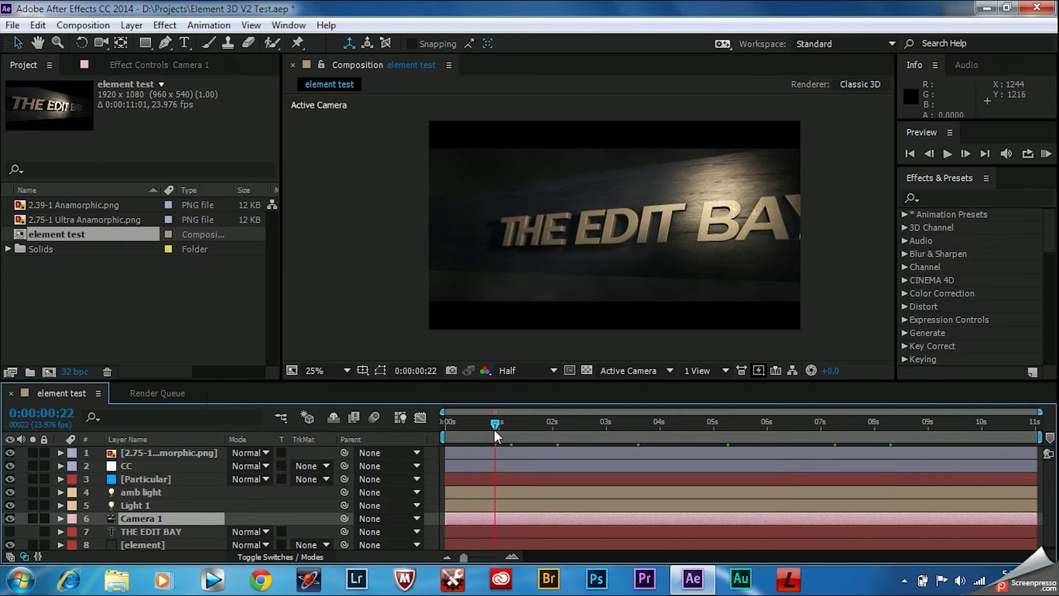
{"action": "left_click_drag", "start_coordinate": [495, 423], "coordinate": [807, 466]}
Step: Scrub between two and five seconds, stop at 0:00:01:14, and hide the CC layer
{"action": "mouse_move", "coordinate": [693, 579]}
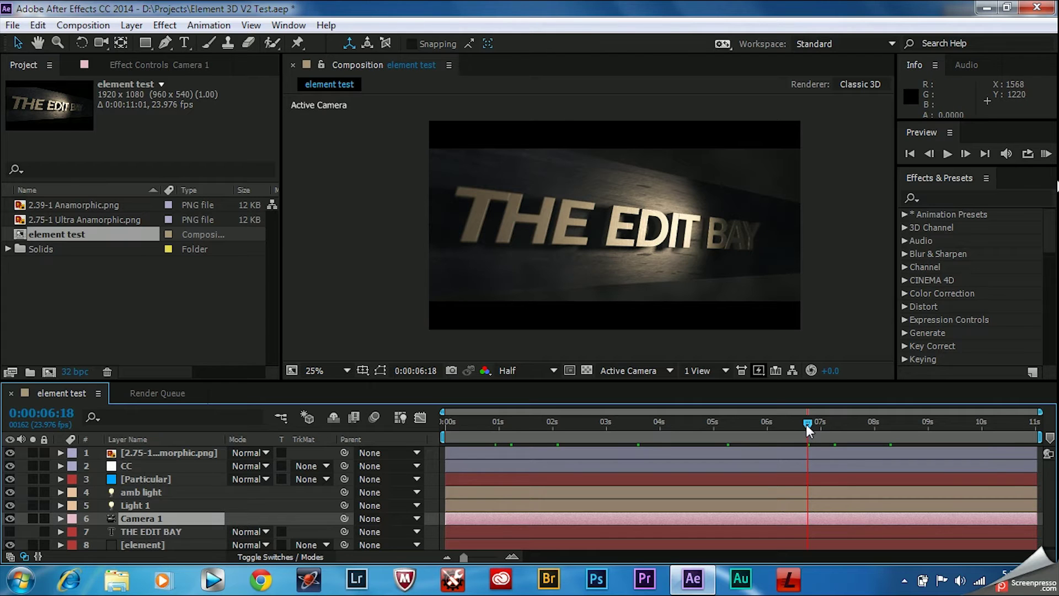
{"action": "left_click_drag", "start_coordinate": [806, 425], "coordinate": [496, 459]}
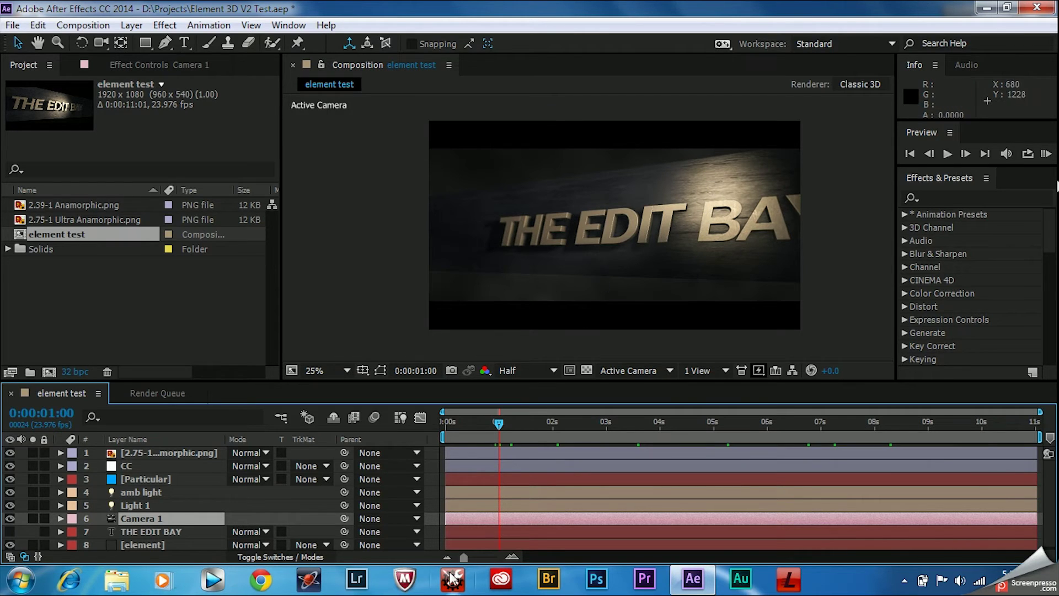
{"action": "left_click_drag", "start_coordinate": [500, 421], "coordinate": [847, 463]}
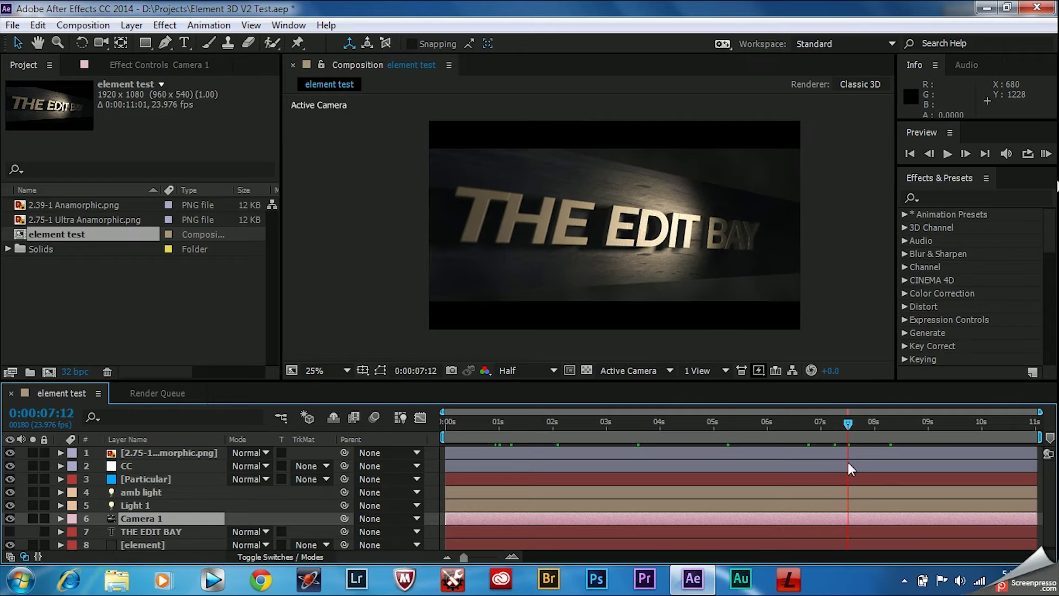
{"action": "left_click_drag", "start_coordinate": [847, 421], "coordinate": [529, 436]}
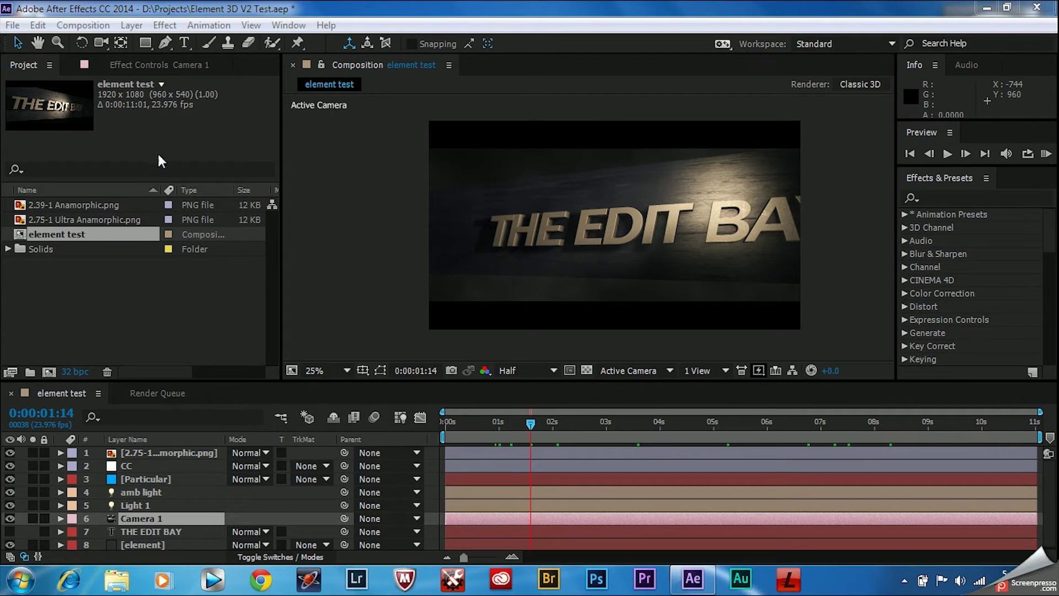
{"action": "left_click", "coordinate": [10, 465]}
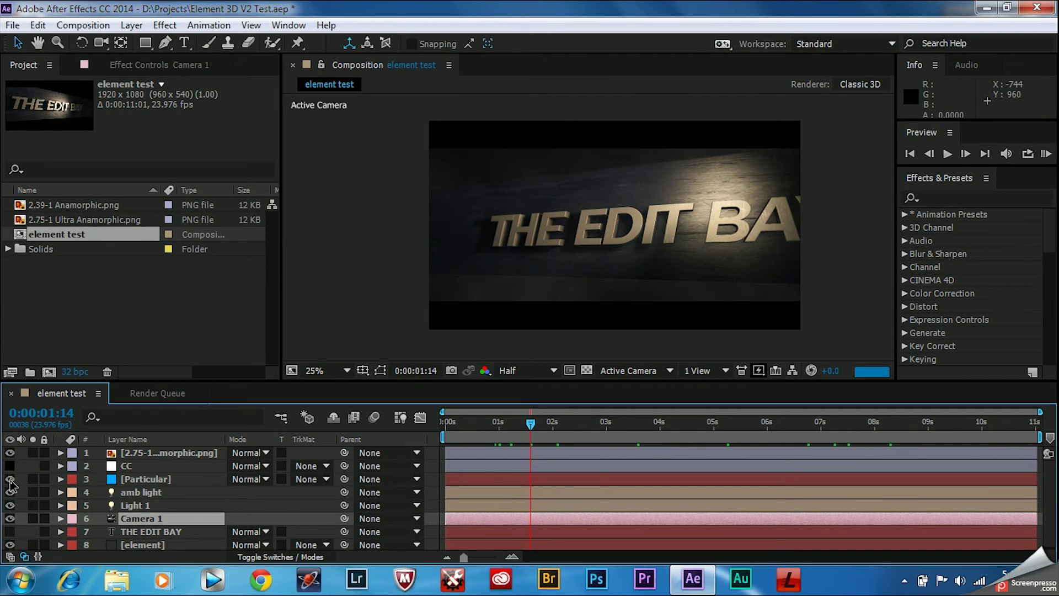
Step: Hide the Particular layer, then open the element layer's Element 3D Scene Setup from Effect Controls
{"action": "left_click", "coordinate": [10, 479]}
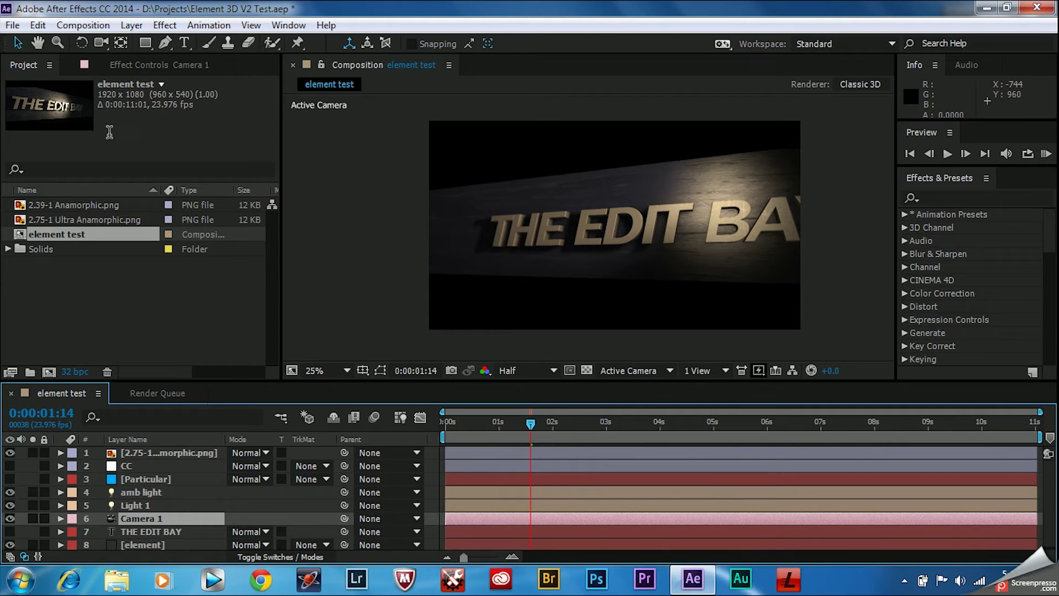
{"action": "left_click", "coordinate": [138, 544]}
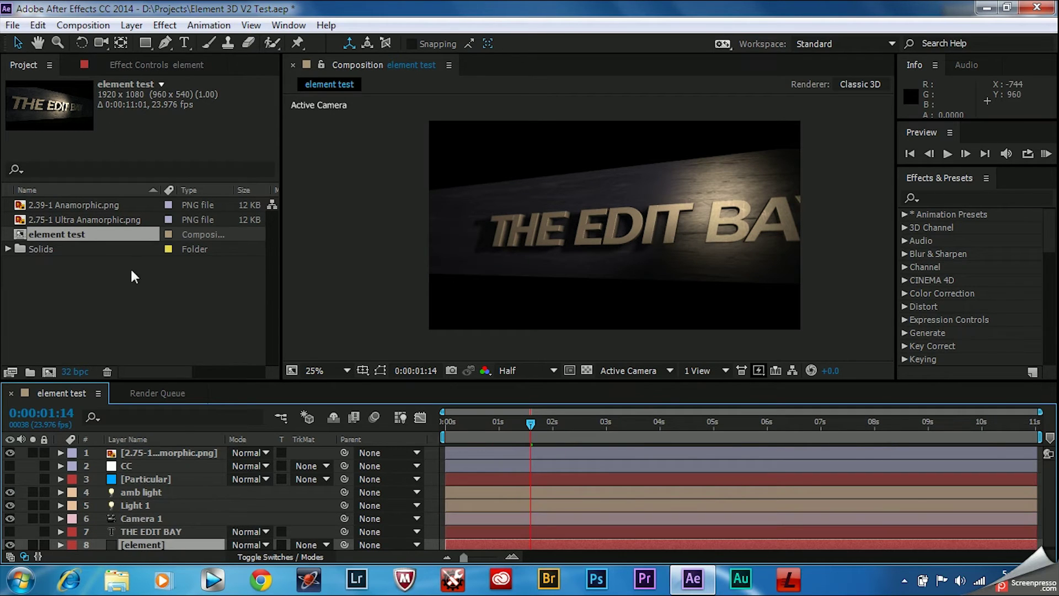
{"action": "left_click", "coordinate": [128, 65]}
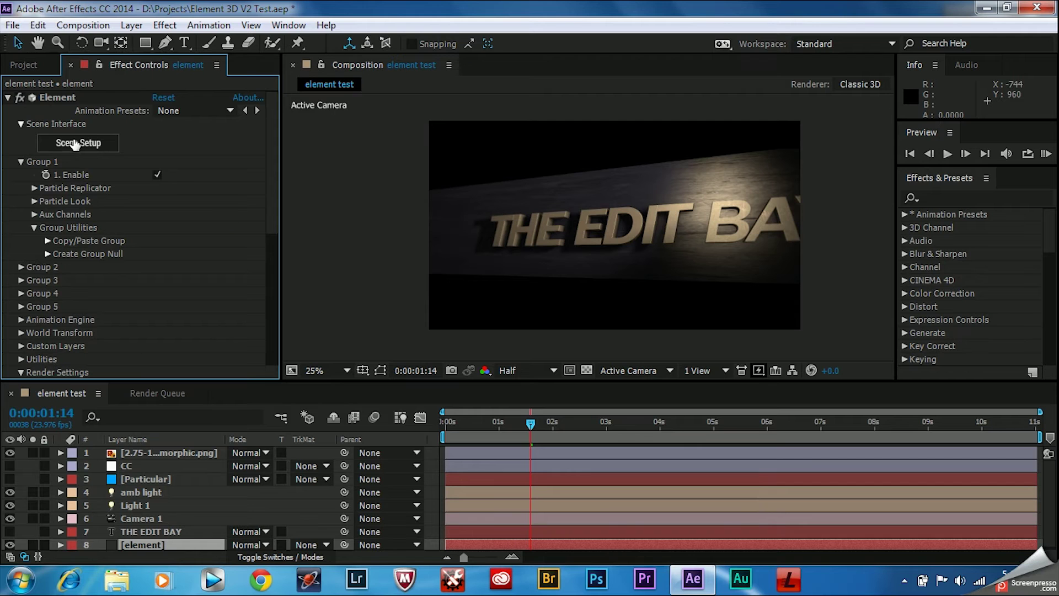
{"action": "left_click", "coordinate": [97, 143]}
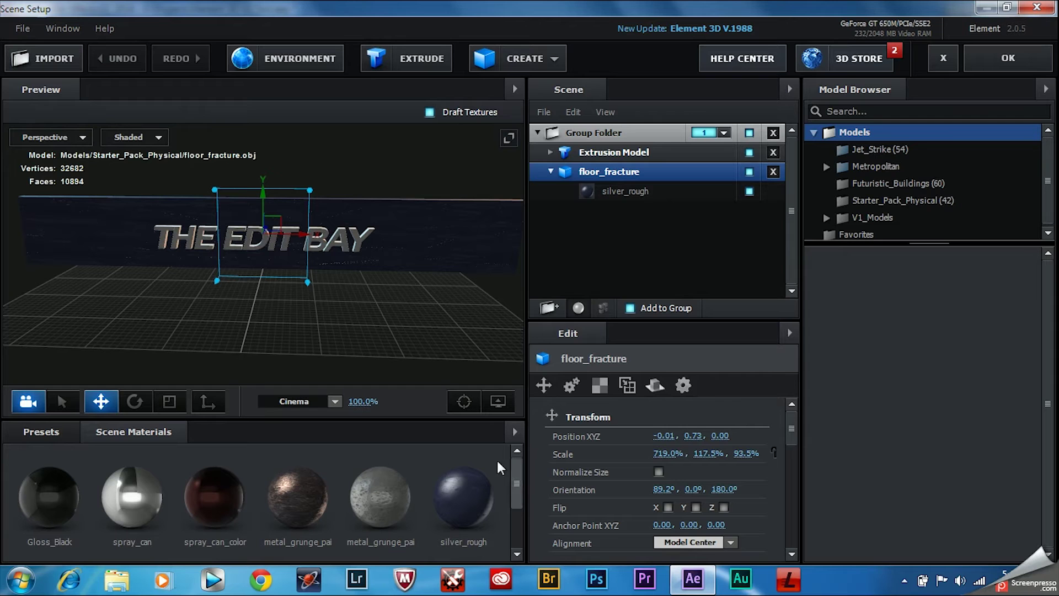
{"action": "mouse_move", "coordinate": [249, 319]}
{"action": "left_mouse_down"}
{"action": "mouse_move", "coordinate": [390, 317]}
{"action": "mouse_move", "coordinate": [372, 289]}
{"action": "mouse_move", "coordinate": [348, 289]}
{"action": "mouse_move", "coordinate": [339, 322]}
{"action": "mouse_move", "coordinate": [323, 334]}
{"action": "mouse_move", "coordinate": [267, 329]}
{"action": "left_mouse_up"}
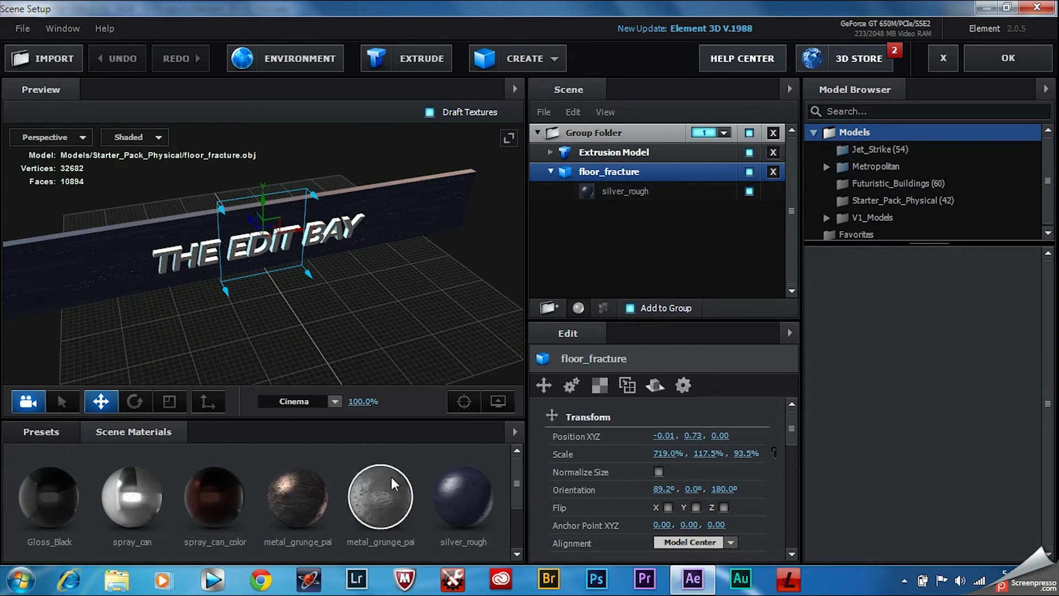
{"action": "left_click", "coordinate": [49, 433]}
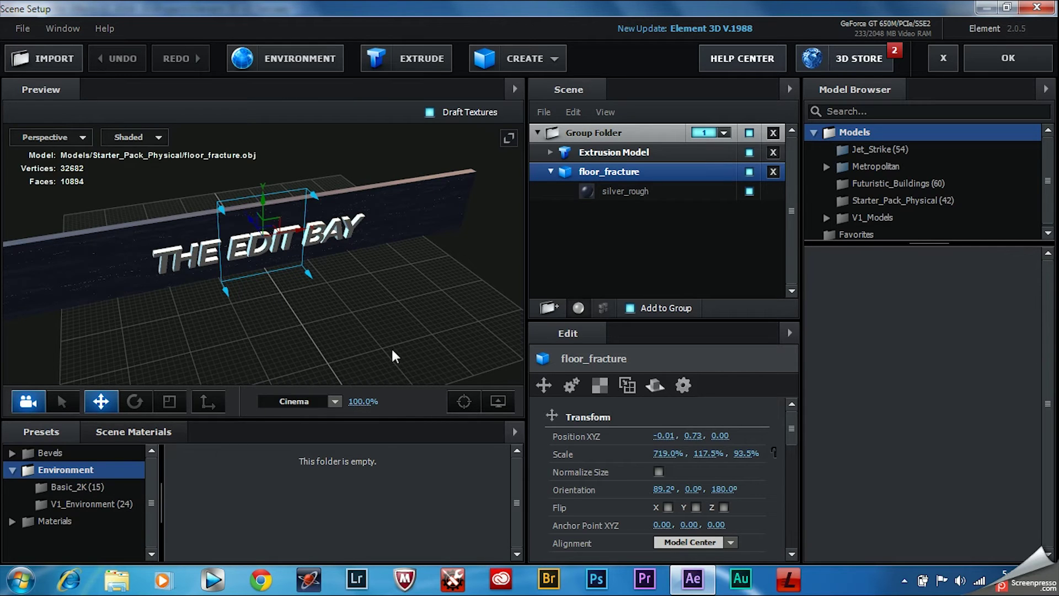
{"action": "left_click_drag", "start_coordinate": [393, 350], "coordinate": [431, 359]}
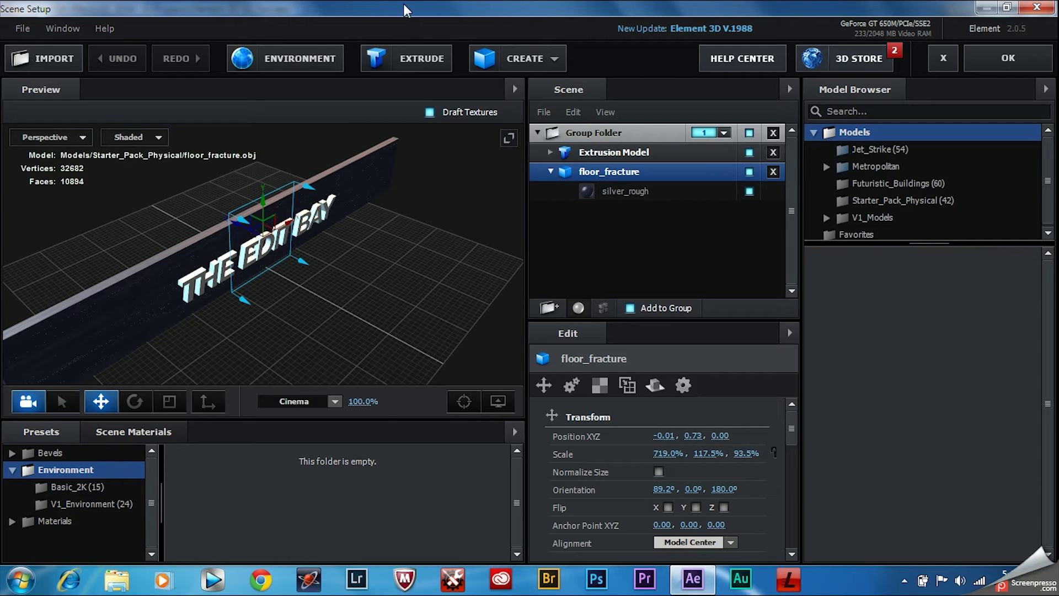
{"action": "left_click_drag", "start_coordinate": [429, 312], "coordinate": [315, 300]}
{"action": "left_click_drag", "start_coordinate": [316, 289], "coordinate": [449, 325]}
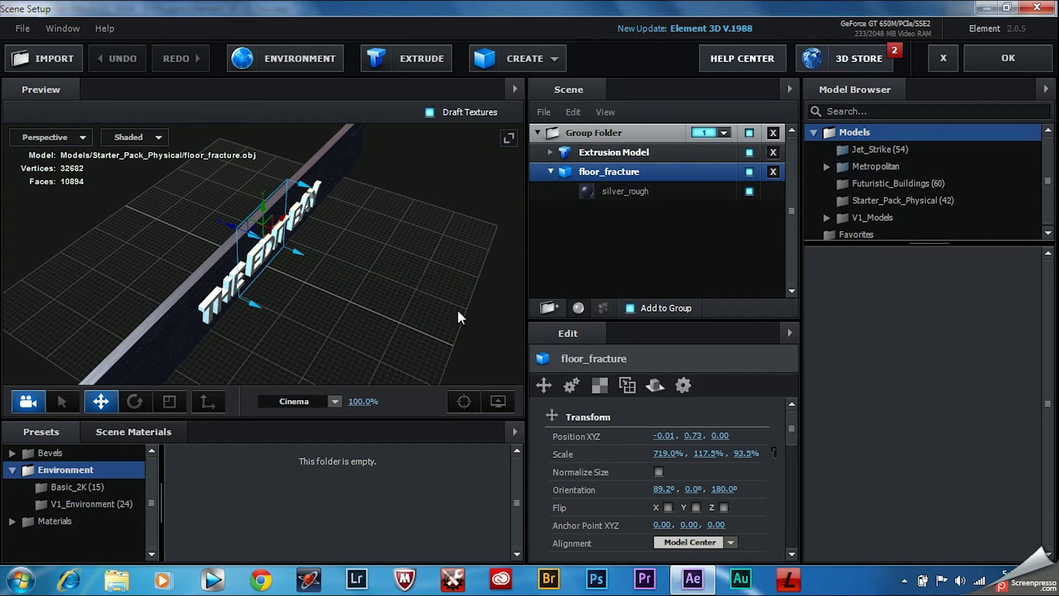
{"action": "left_click", "coordinate": [57, 520]}
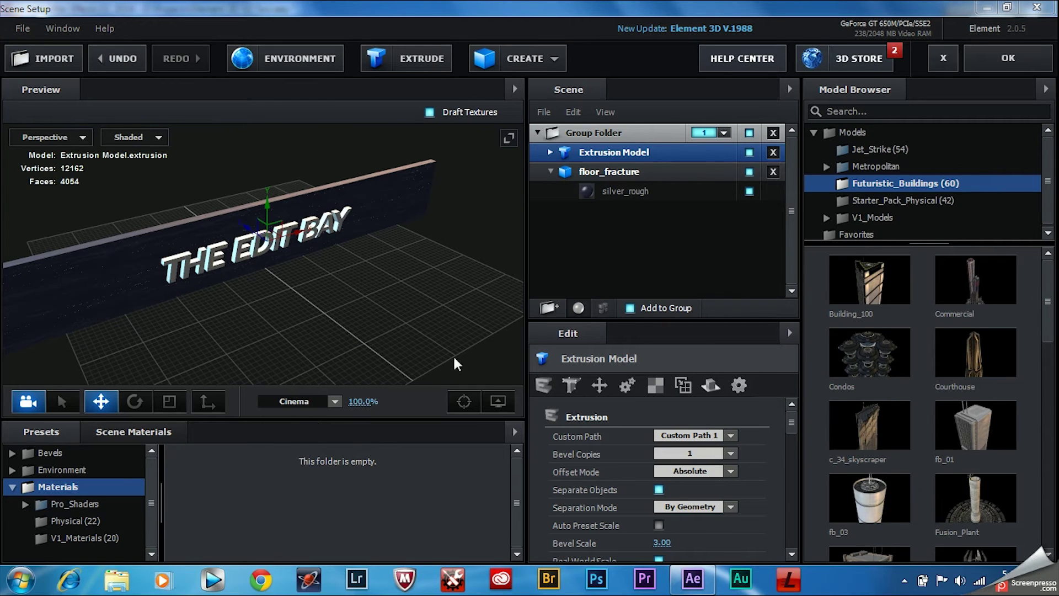
Step: Duplicate the text model upward, view the wall head-on, delete the extra Extrusion Model, and apply
{"action": "left_click_drag", "start_coordinate": [282, 328], "coordinate": [455, 293]}
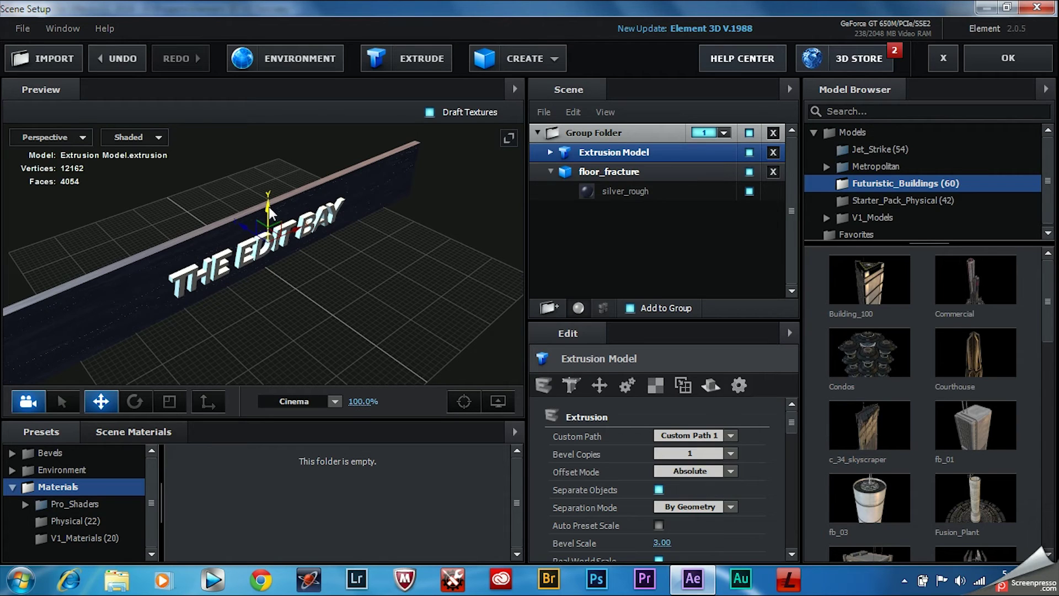
{"action": "left_click_drag", "start_coordinate": [269, 206], "coordinate": [266, 142], "text": "ctrl"}
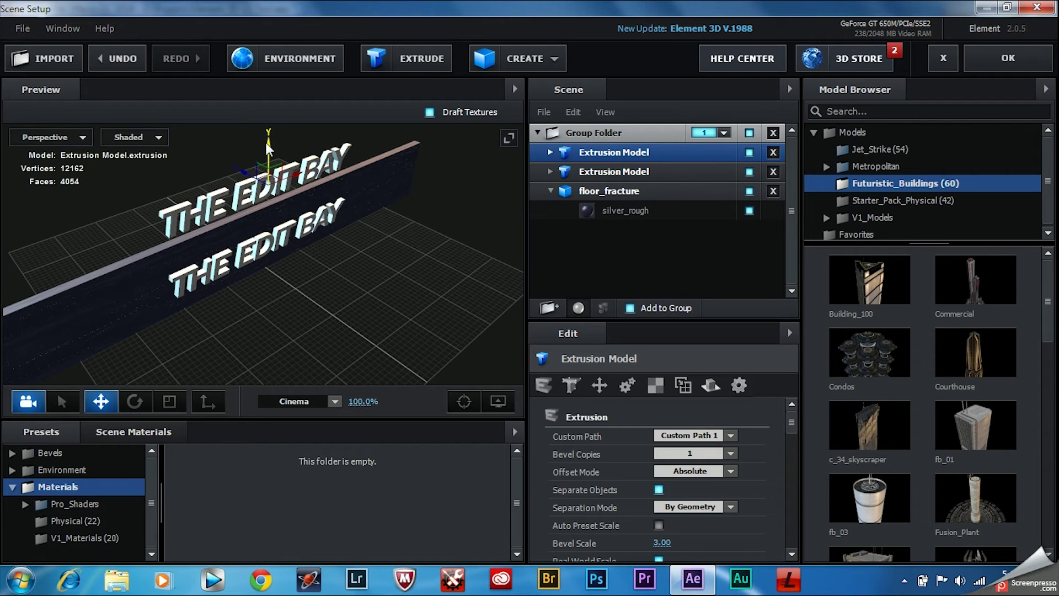
{"action": "left_click_drag", "start_coordinate": [111, 308], "coordinate": [409, 378]}
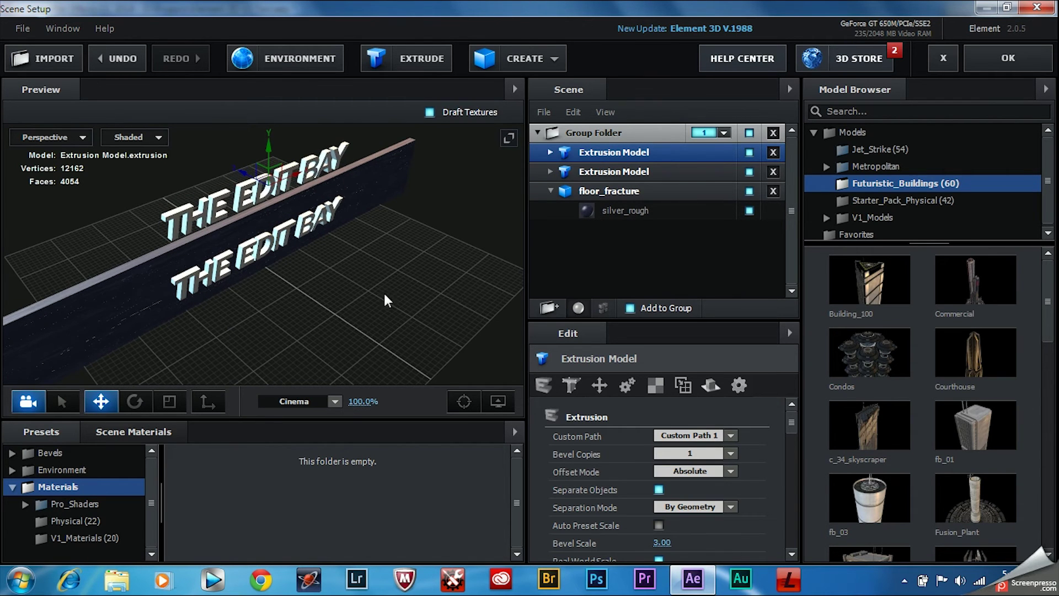
{"action": "left_click_drag", "start_coordinate": [385, 296], "coordinate": [409, 274]}
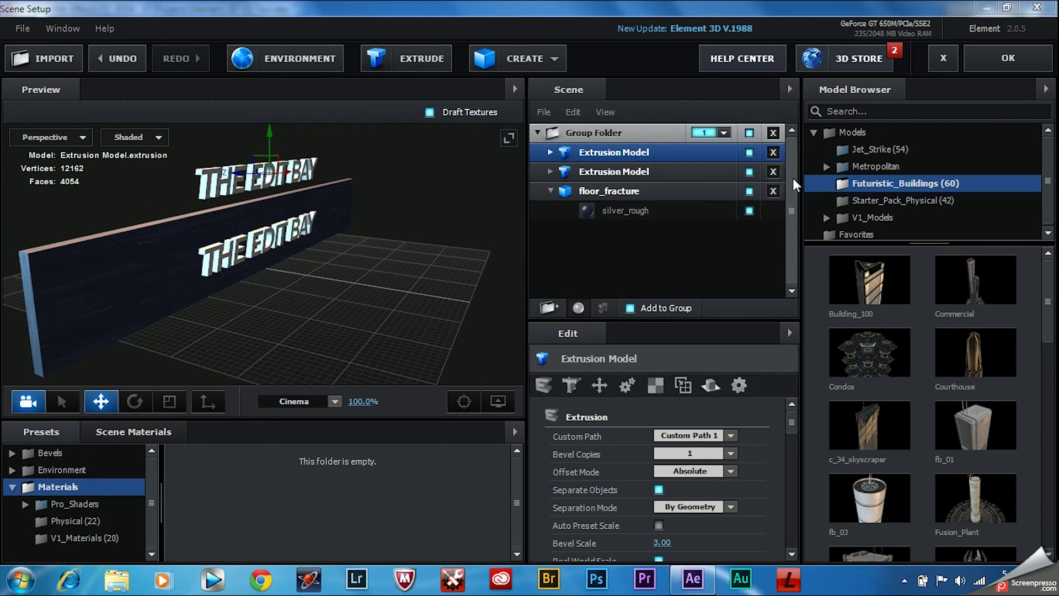
{"action": "left_click", "coordinate": [772, 151]}
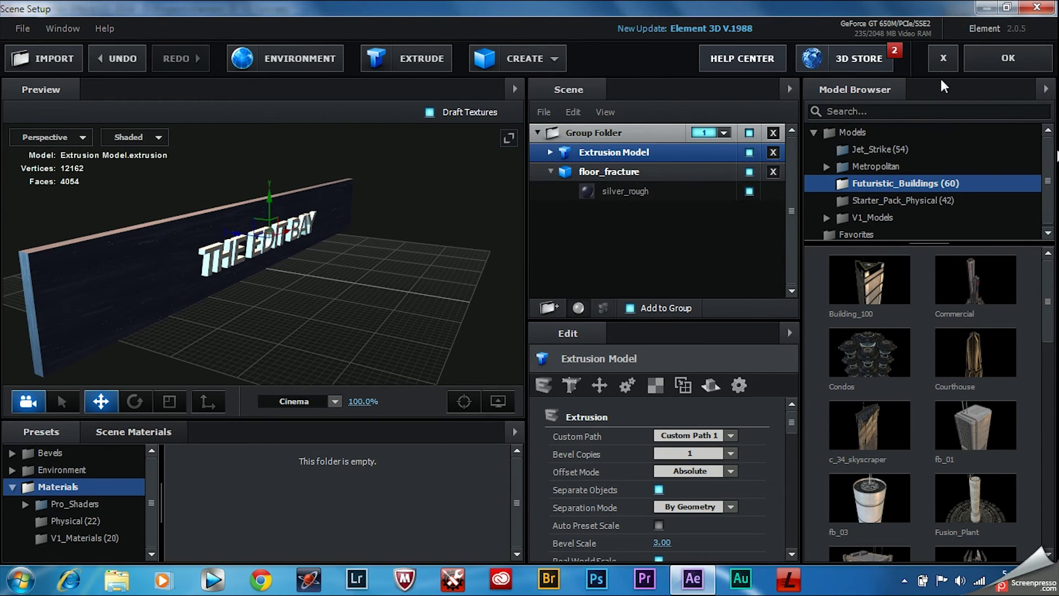
{"action": "left_click", "coordinate": [1008, 57]}
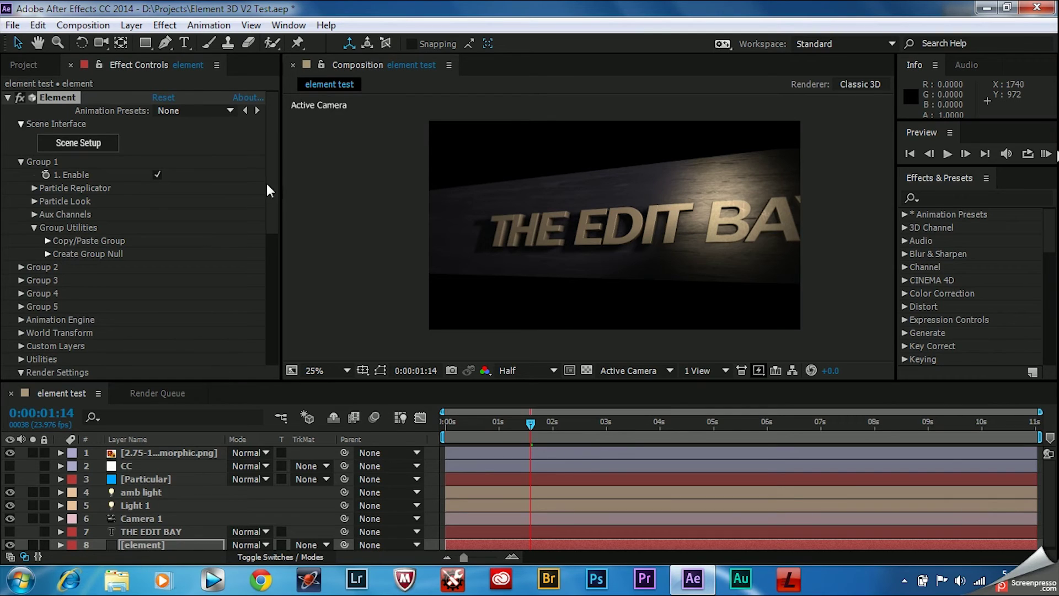
Step: Scroll Effect Controls down to Render Settings and move the comp to 0:00:06:10
{"action": "scroll", "coordinate": [273, 179], "scroll_direction": "down", "scroll_amount": 3}
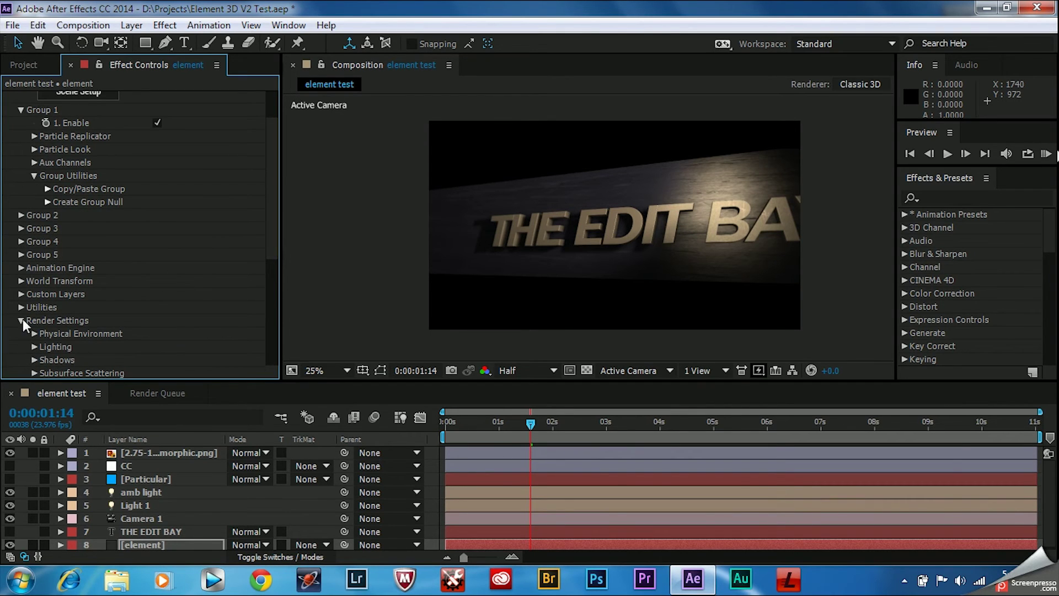
{"action": "scroll", "coordinate": [34, 330], "scroll_direction": "down", "scroll_amount": 4}
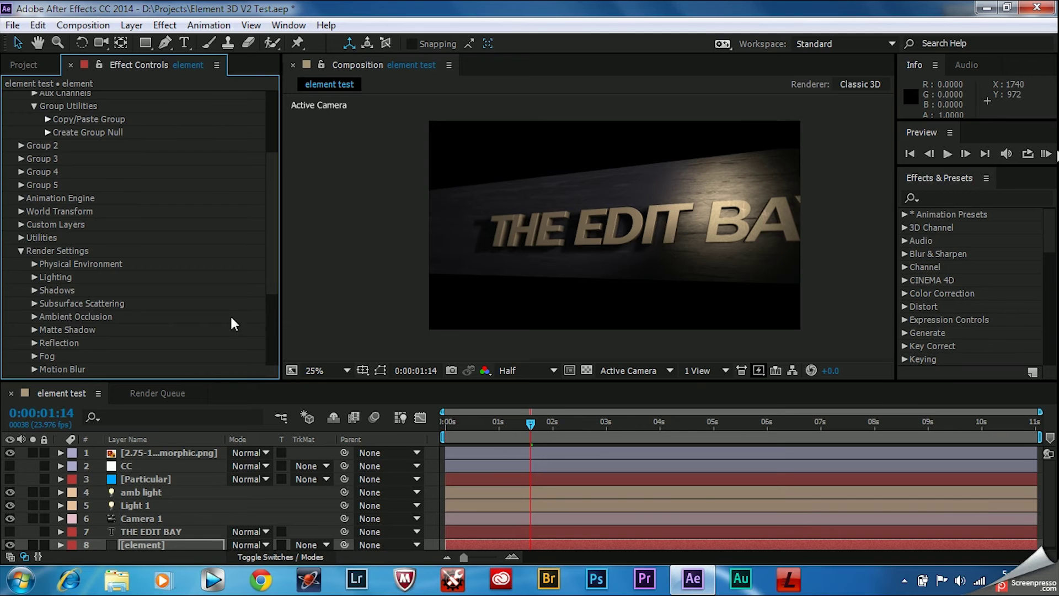
{"action": "left_click_drag", "start_coordinate": [534, 425], "coordinate": [790, 423]}
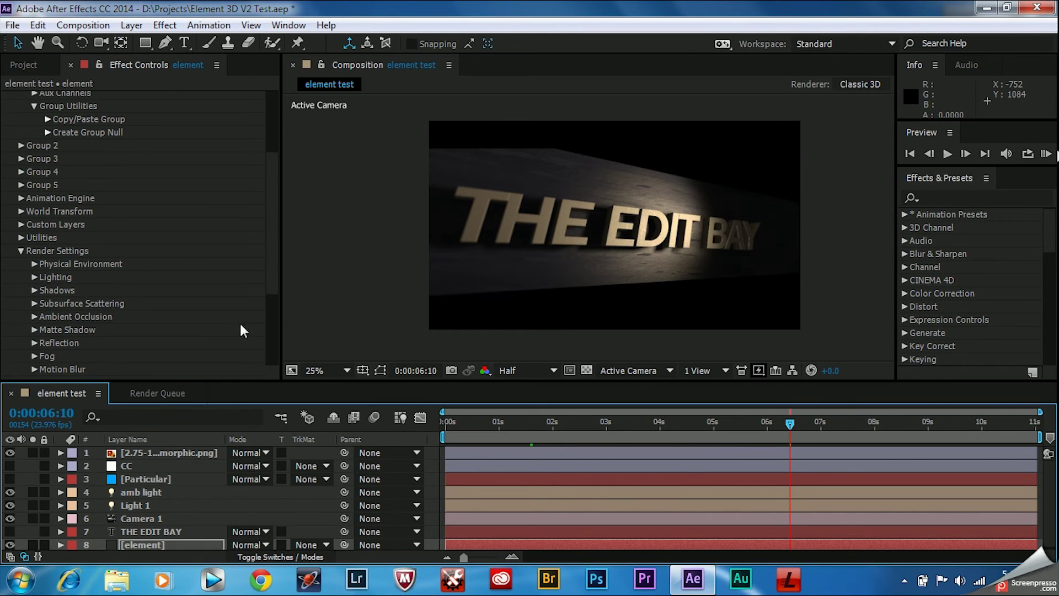
{"action": "left_click_drag", "start_coordinate": [270, 250], "coordinate": [276, 214]}
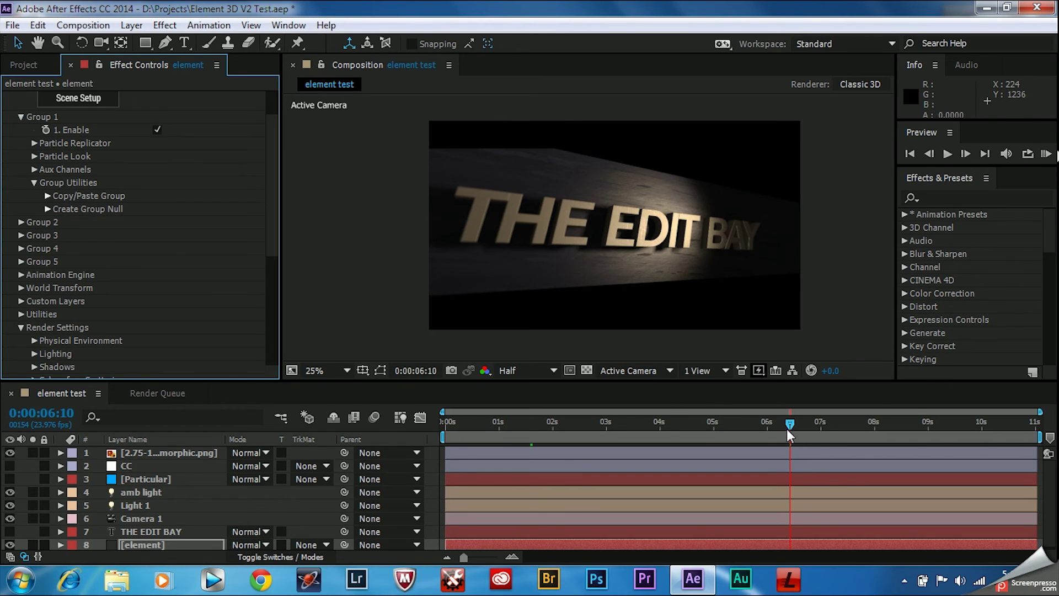
{"action": "left_click_drag", "start_coordinate": [788, 425], "coordinate": [842, 434]}
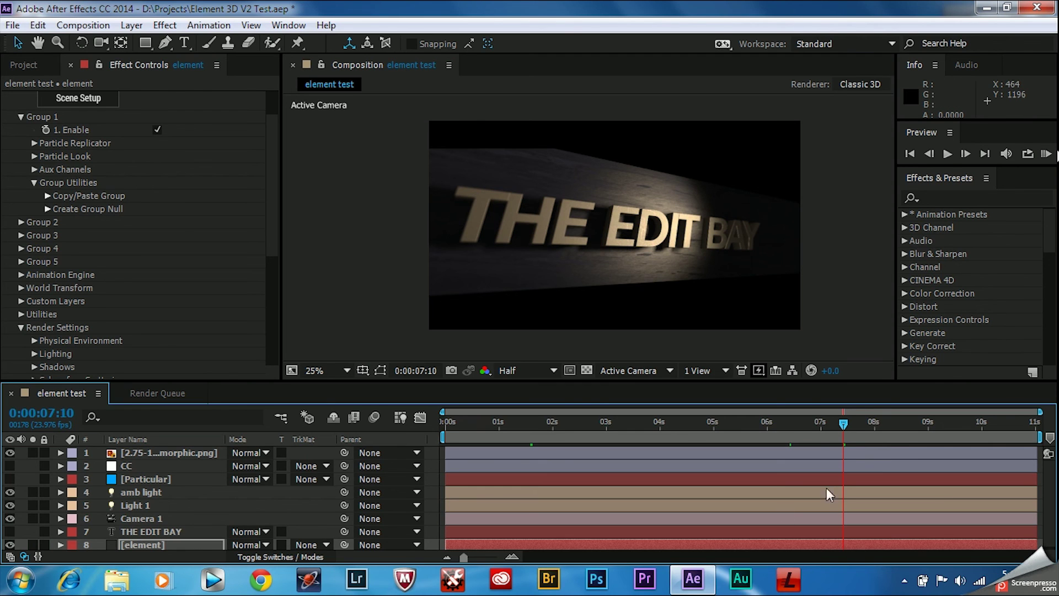
{"action": "left_click_drag", "start_coordinate": [839, 423], "coordinate": [499, 430]}
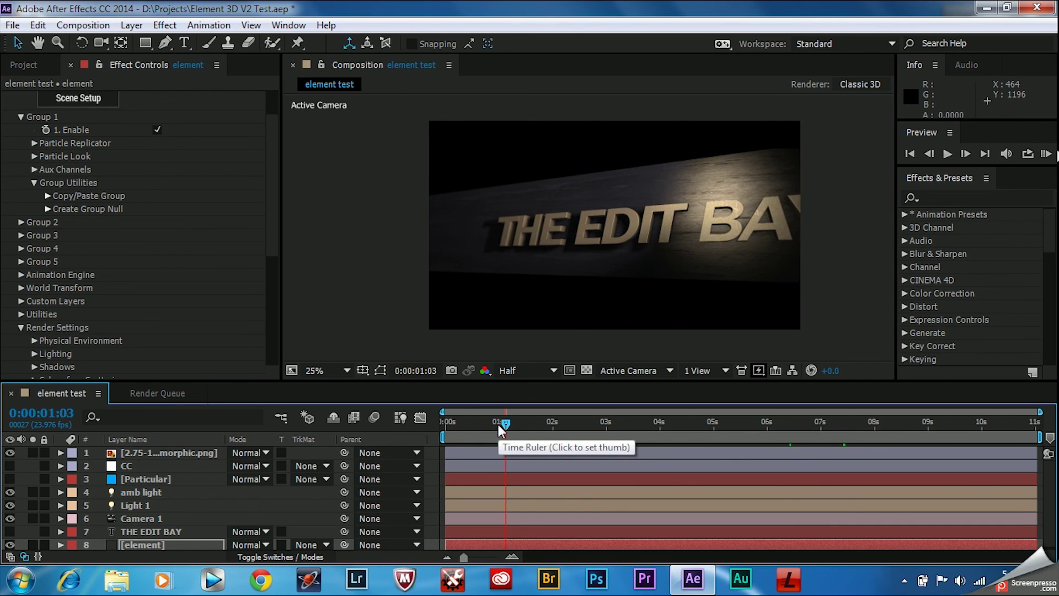